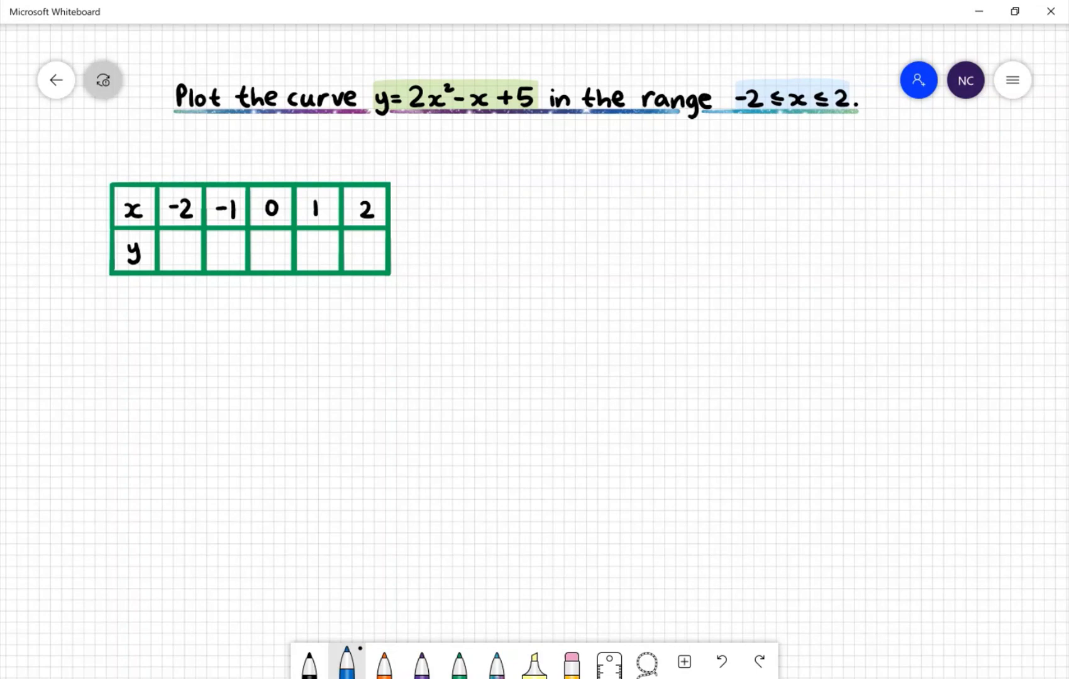
# Step: Write the substitution y = 2(-2)² - (-2) + 5 below the table
pyautogui.moveTo(120, 307)
pyautogui.mouseDown()
pyautogui.moveTo(126, 329)
pyautogui.moveTo(150, 320)
pyautogui.mouseUp()
pyautogui.moveTo(136, 315)
pyautogui.mouseDown()
pyautogui.moveTo(186, 334)
pyautogui.moveTo(200, 318)
pyautogui.mouseUp()
pyautogui.moveTo(202, 310); pyautogui.dragTo(213, 332)
pyautogui.moveTo(216, 304)
pyautogui.mouseDown()
pyautogui.moveTo(228, 322)
pyautogui.moveTo(220, 334)
pyautogui.mouseUp()
pyautogui.moveTo(224, 299); pyautogui.dragTo(264, 336)
pyautogui.moveTo(273, 320); pyautogui.dragTo(304, 334)
pyautogui.moveTo(318, 316)
pyautogui.mouseDown()
pyautogui.moveTo(333, 314)
pyautogui.moveTo(326, 325)
pyautogui.mouseUp()
pyautogui.moveTo(340, 305); pyautogui.dragTo(341, 328)
pyautogui.moveTo(339, 307); pyautogui.dragTo(353, 305)
# Step: Simplify it on the next line to = 2(4) + 2 + 5
pyautogui.moveTo(138, 354); pyautogui.dragTo(149, 363)
pyautogui.moveTo(162, 351); pyautogui.dragTo(176, 367)
pyautogui.moveTo(189, 346)
pyautogui.mouseDown()
pyautogui.moveTo(183, 368)
pyautogui.moveTo(209, 360)
pyautogui.mouseUp()
pyautogui.moveTo(203, 347)
pyautogui.mouseDown()
pyautogui.moveTo(202, 369)
pyautogui.moveTo(242, 358)
pyautogui.moveTo(235, 367)
pyautogui.mouseUp()
pyautogui.moveTo(251, 351)
pyautogui.mouseDown()
pyautogui.moveTo(267, 368)
pyautogui.moveTo(290, 358)
pyautogui.mouseUp()
pyautogui.moveTo(284, 349); pyautogui.dragTo(283, 367)
pyautogui.moveTo(294, 347)
pyautogui.mouseDown()
pyautogui.moveTo(303, 356)
pyautogui.moveTo(295, 367)
pyautogui.mouseUp()
pyautogui.moveTo(298, 345); pyautogui.dragTo(310, 344)
pyautogui.moveTo(137, 394); pyautogui.dragTo(148, 393)
pyautogui.moveTo(137, 401); pyautogui.dragTo(177, 398)
# Step: Finish the working as 8 + 7 = 15 and enter 15 under -2
pyautogui.moveTo(194, 399)
pyautogui.mouseDown()
pyautogui.moveTo(208, 398)
pyautogui.moveTo(202, 407)
pyautogui.moveTo(228, 390)
pyautogui.moveTo(224, 410)
pyautogui.mouseUp()
pyautogui.moveTo(137, 434); pyautogui.dragTo(148, 434)
pyautogui.moveTo(137, 428); pyautogui.dragTo(181, 441)
pyautogui.moveTo(180, 422); pyautogui.dragTo(190, 420)
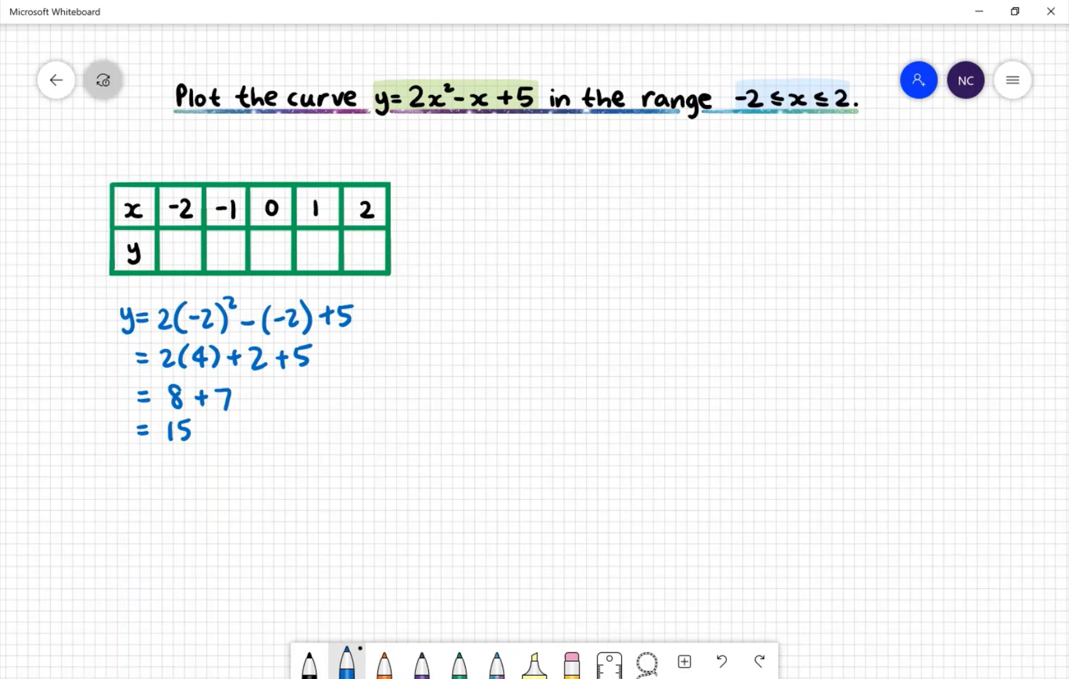
pyautogui.moveTo(171, 241); pyautogui.dragTo(171, 261)
pyautogui.moveTo(181, 242)
pyautogui.mouseDown()
pyautogui.moveTo(178, 262)
pyautogui.moveTo(192, 240)
pyautogui.mouseUp()
# Step: Write 8, 5, 6 and 11 in the y cells under -1, 0, 1 and 2
pyautogui.moveTo(232, 242)
pyautogui.mouseDown()
pyautogui.moveTo(221, 261)
pyautogui.moveTo(233, 243)
pyautogui.moveTo(265, 249)
pyautogui.moveTo(263, 261)
pyautogui.mouseUp()
pyautogui.moveTo(265, 239); pyautogui.dragTo(278, 239)
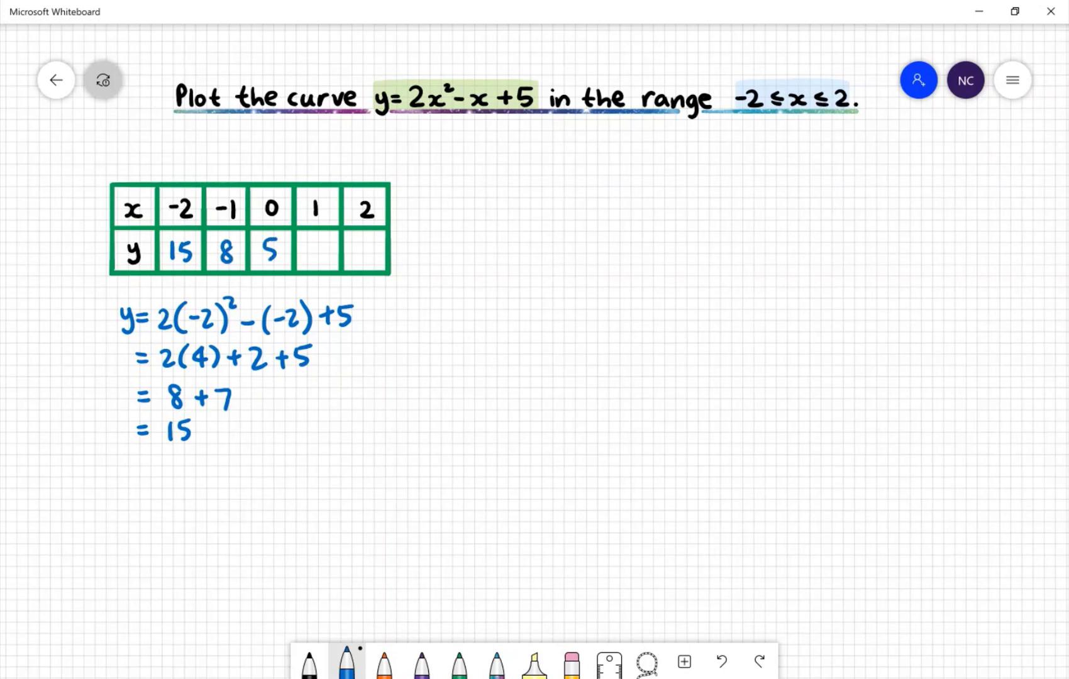
pyautogui.moveTo(324, 239); pyautogui.dragTo(312, 253)
pyautogui.moveTo(357, 242)
pyautogui.mouseDown()
pyautogui.moveTo(354, 261)
pyautogui.moveTo(369, 261)
pyautogui.mouseUp()
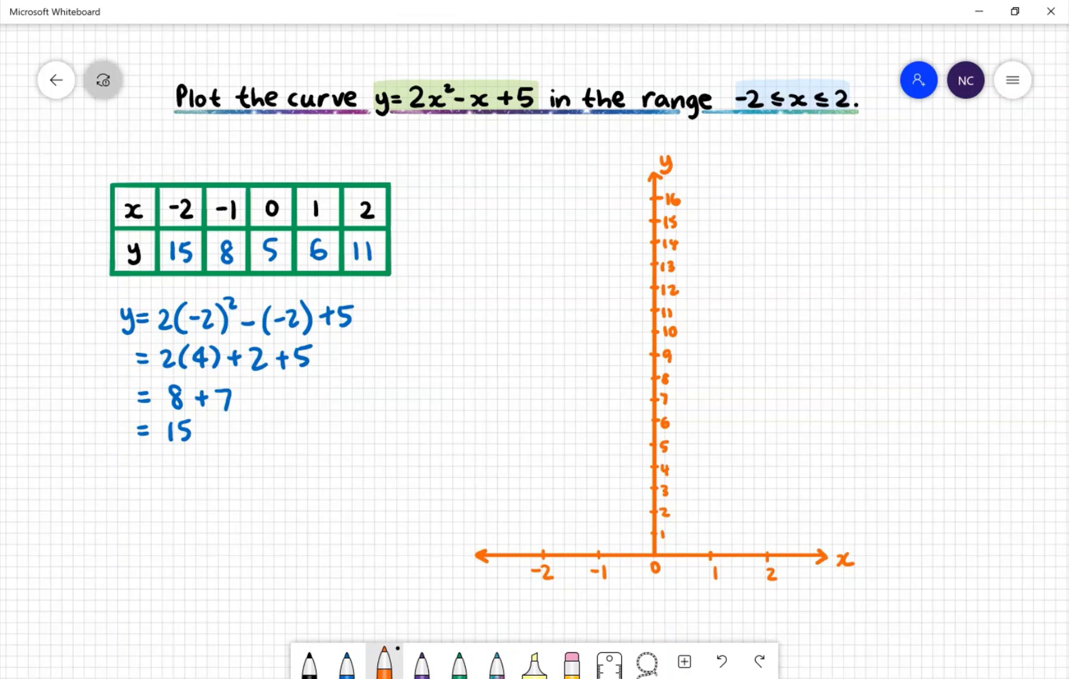
# Step: Switch to the purple pen for plotting points
pyautogui.click(421, 663)
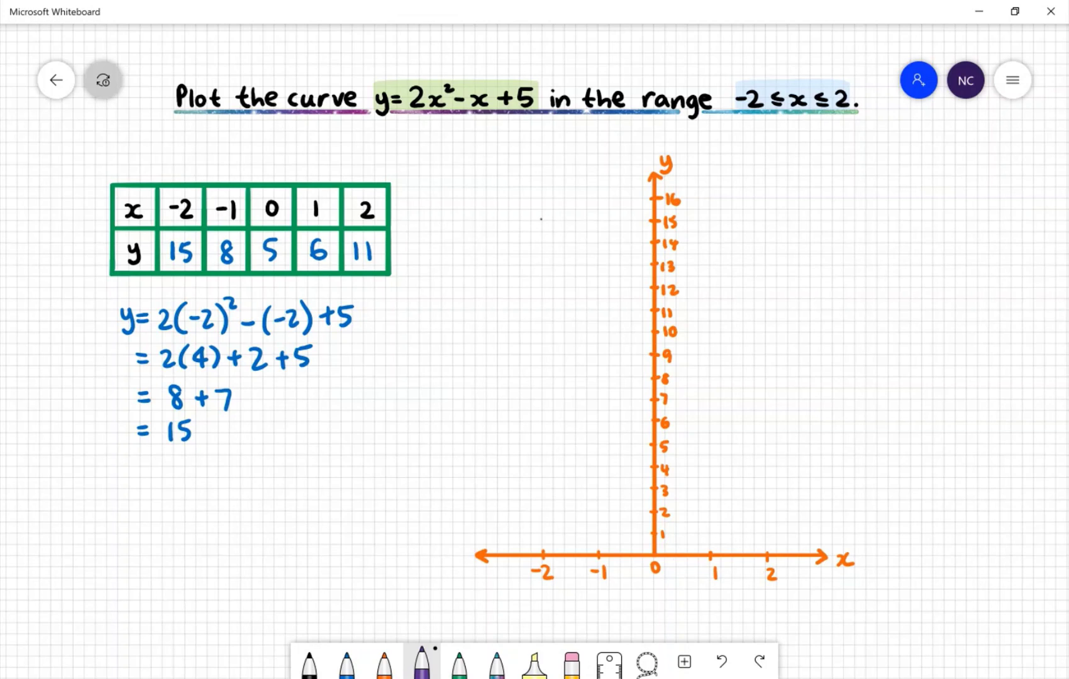
# Step: Plot purple dots at (-2,15), (-1,8), (0,5), (1,6), (2,11) and begin the curve
pyautogui.click(541, 220)
pyautogui.moveTo(541, 219); pyautogui.dragTo(542, 223)
pyautogui.click(597, 377)
pyautogui.click(597, 377)
pyautogui.click(655, 446)
pyautogui.click(709, 421)
pyautogui.click(765, 310)
pyautogui.moveTo(542, 220)
pyautogui.mouseDown()
pyautogui.moveTo(597, 376)
pyautogui.moveTo(640, 440)
pyautogui.moveTo(666, 444)
pyautogui.moveTo(709, 421)
pyautogui.moveTo(765, 310)
pyautogui.mouseUp()
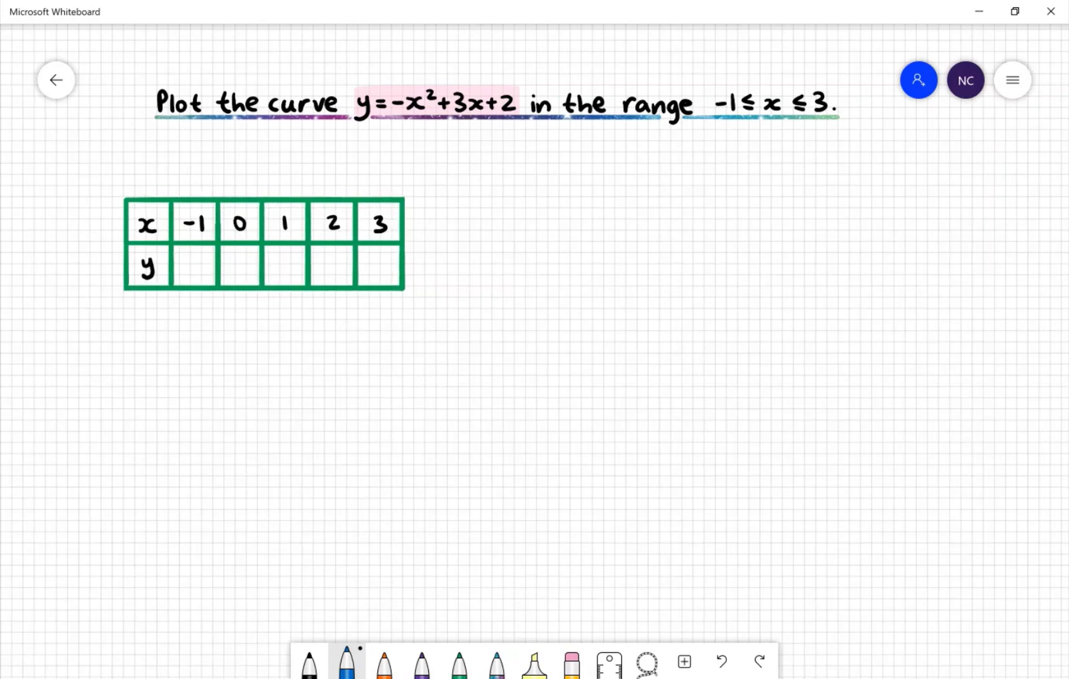
# Step: Write the substitution y = -(-1)² + 3(-1) + 2 below the table
pyautogui.moveTo(160, 320)
pyautogui.mouseDown()
pyautogui.moveTo(164, 347)
pyautogui.moveTo(190, 325)
pyautogui.mouseUp()
pyautogui.moveTo(178, 335); pyautogui.dragTo(213, 329)
pyautogui.moveTo(230, 314)
pyautogui.mouseDown()
pyautogui.moveTo(222, 346)
pyautogui.moveTo(245, 331)
pyautogui.mouseUp()
pyautogui.moveTo(249, 322); pyautogui.dragTo(261, 348)
pyautogui.moveTo(267, 311); pyautogui.dragTo(292, 331)
pyautogui.moveTo(290, 323)
pyautogui.mouseDown()
pyautogui.moveTo(305, 340)
pyautogui.moveTo(325, 345)
pyautogui.moveTo(348, 328)
pyautogui.mouseUp()
pyautogui.moveTo(349, 319)
pyautogui.mouseDown()
pyautogui.moveTo(360, 343)
pyautogui.moveTo(391, 326)
pyautogui.mouseUp()
pyautogui.moveTo(383, 317); pyautogui.dragTo(385, 339)
pyautogui.moveTo(398, 318); pyautogui.dragTo(415, 336)
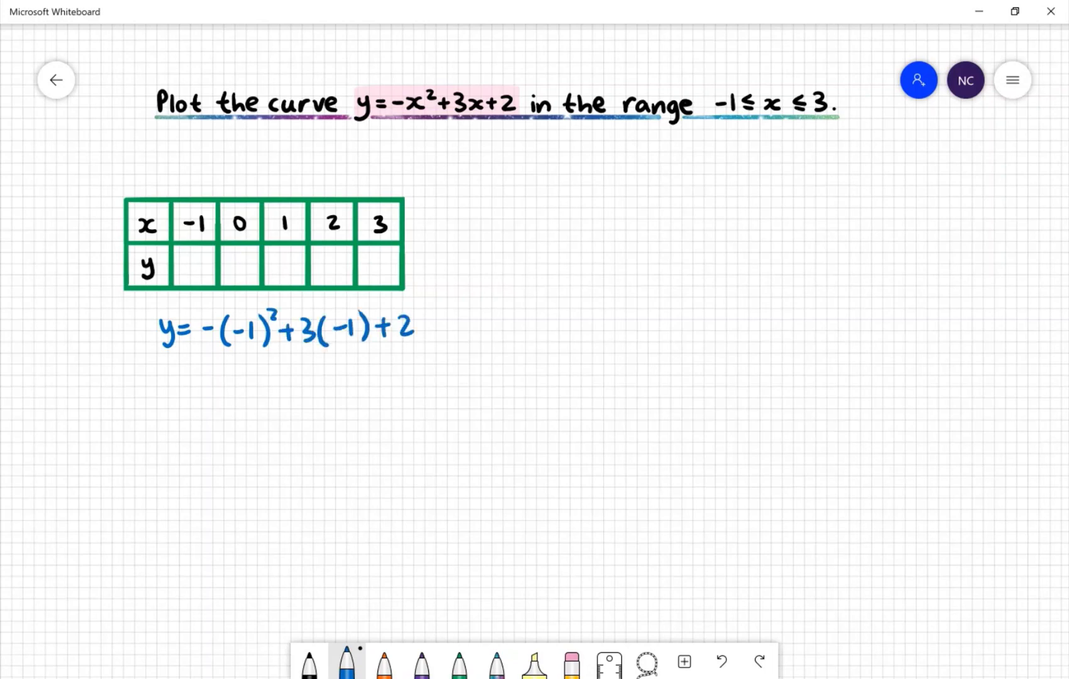
# Step: Simplify through -1 - 3 + 2 and -4 + 2 to -2, and enter -2 under -1
pyautogui.moveTo(176, 379); pyautogui.dragTo(187, 378)
pyautogui.moveTo(176, 385); pyautogui.dragTo(209, 382)
pyautogui.moveTo(225, 373)
pyautogui.mouseDown()
pyautogui.moveTo(228, 389)
pyautogui.moveTo(305, 379)
pyautogui.moveTo(309, 392)
pyautogui.moveTo(337, 388)
pyautogui.mouseUp()
pyautogui.moveTo(172, 428); pyautogui.dragTo(218, 426)
pyautogui.moveTo(233, 412)
pyautogui.mouseDown()
pyautogui.moveTo(225, 427)
pyautogui.moveTo(242, 425)
pyautogui.mouseUp()
pyautogui.moveTo(239, 416); pyautogui.dragTo(237, 435)
pyautogui.moveTo(250, 425)
pyautogui.mouseDown()
pyautogui.moveTo(261, 424)
pyautogui.moveTo(256, 433)
pyautogui.mouseUp()
pyautogui.moveTo(265, 417)
pyautogui.mouseDown()
pyautogui.moveTo(269, 435)
pyautogui.moveTo(280, 434)
pyautogui.mouseUp()
pyautogui.moveTo(171, 466); pyautogui.dragTo(185, 465)
pyautogui.moveTo(173, 459); pyautogui.dragTo(230, 472)
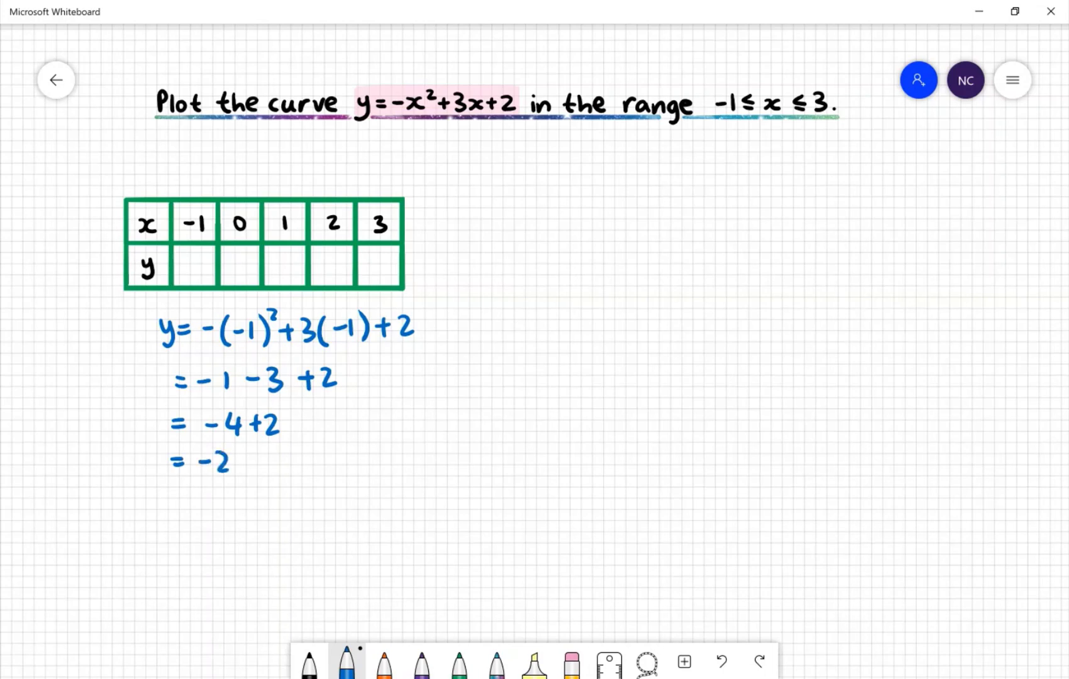
pyautogui.moveTo(182, 266); pyautogui.dragTo(213, 273)
# Step: Write 2, 4, 4 and 2 in the y cells under 0, 1, 2 and 3
pyautogui.moveTo(234, 261); pyautogui.dragTo(250, 276)
pyautogui.moveTo(284, 253)
pyautogui.mouseDown()
pyautogui.moveTo(290, 274)
pyautogui.moveTo(342, 269)
pyautogui.mouseUp()
pyautogui.moveTo(336, 255); pyautogui.dragTo(338, 277)
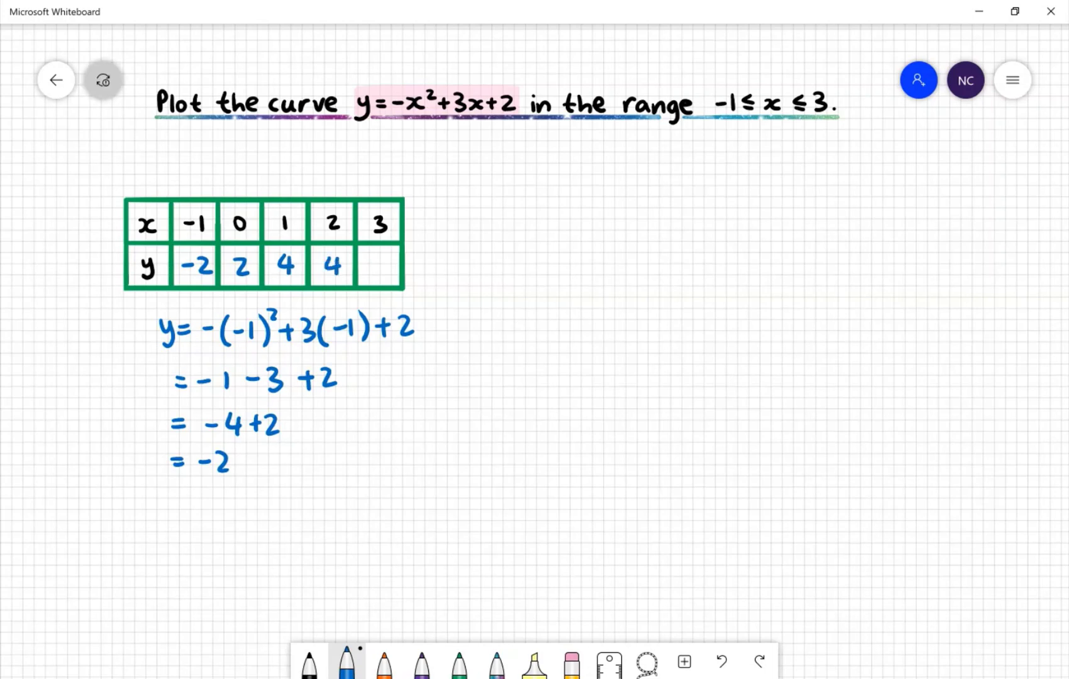
pyautogui.moveTo(373, 260); pyautogui.dragTo(386, 274)
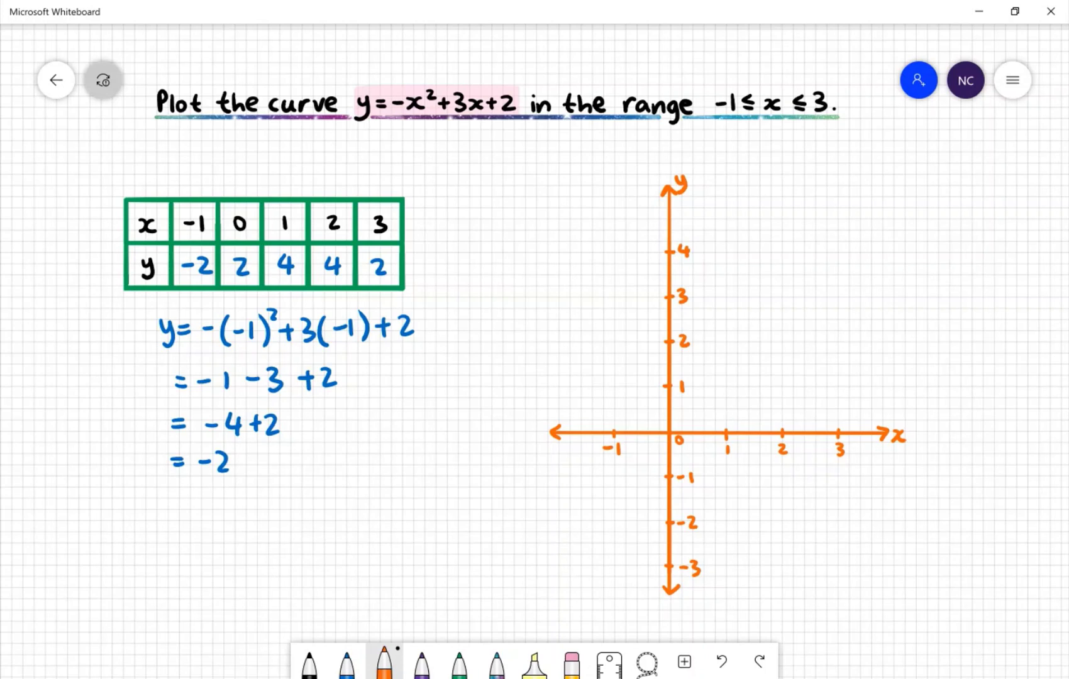
# Step: Plot purple points at (-1,-2), (0,2), (1,4), (3,2) and draw the parabola through them
pyautogui.click(421, 664)
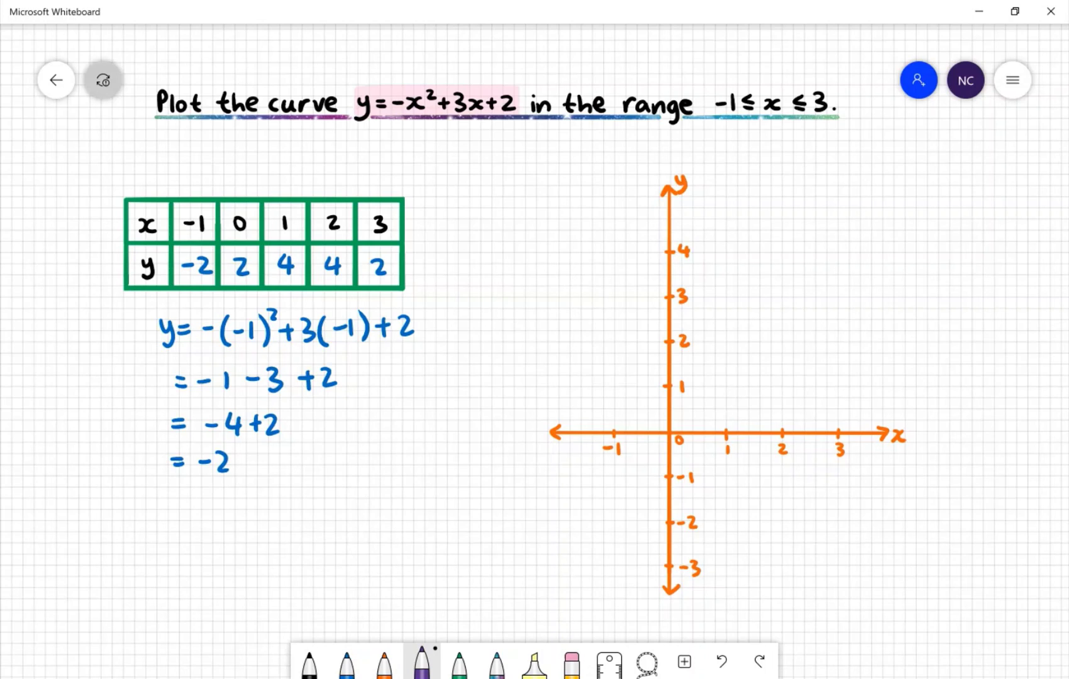
pyautogui.click(614, 522)
pyautogui.click(670, 342)
pyautogui.click(726, 253)
pyautogui.click(838, 344)
pyautogui.moveTo(614, 522)
pyautogui.mouseDown()
pyautogui.moveTo(674, 328)
pyautogui.moveTo(726, 254)
pyautogui.moveTo(764, 242)
pyautogui.moveTo(783, 254)
pyautogui.moveTo(838, 343)
pyautogui.mouseUp()
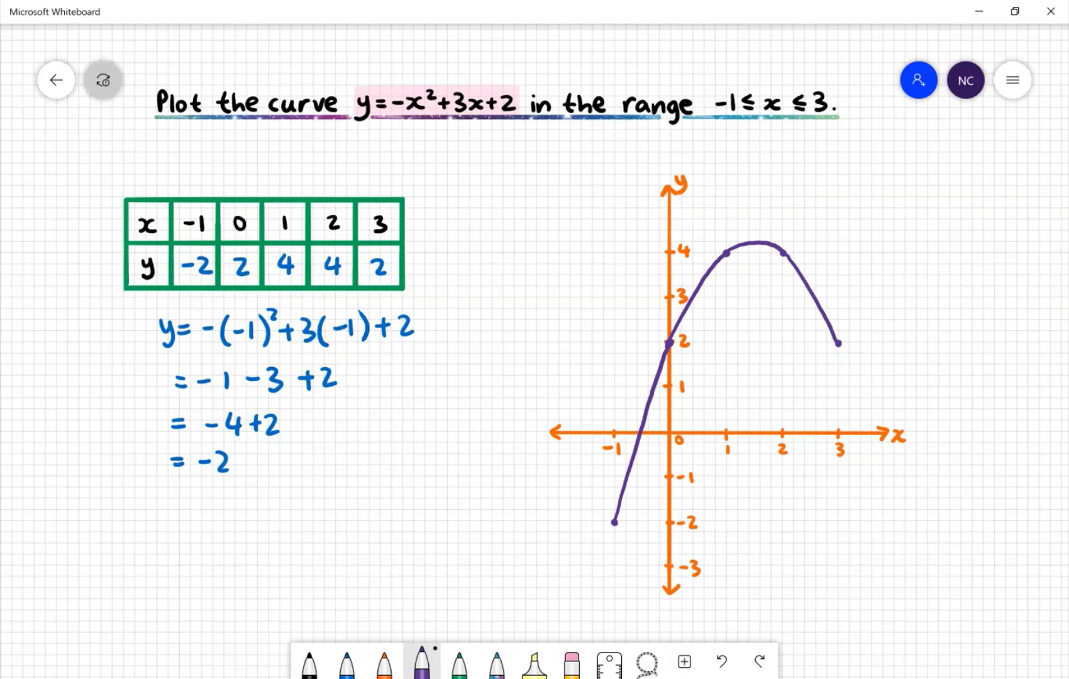